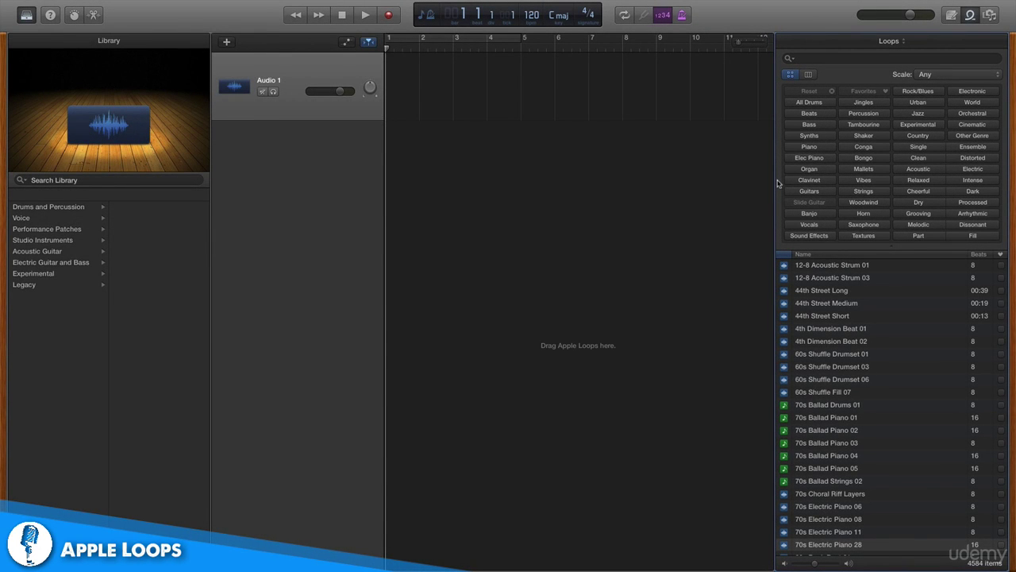
- Audition the 12-8 Acoustic Strum 03, 70s Ballad Piano 04 and 80s Back Beat 01 loops
left_click(787, 279)
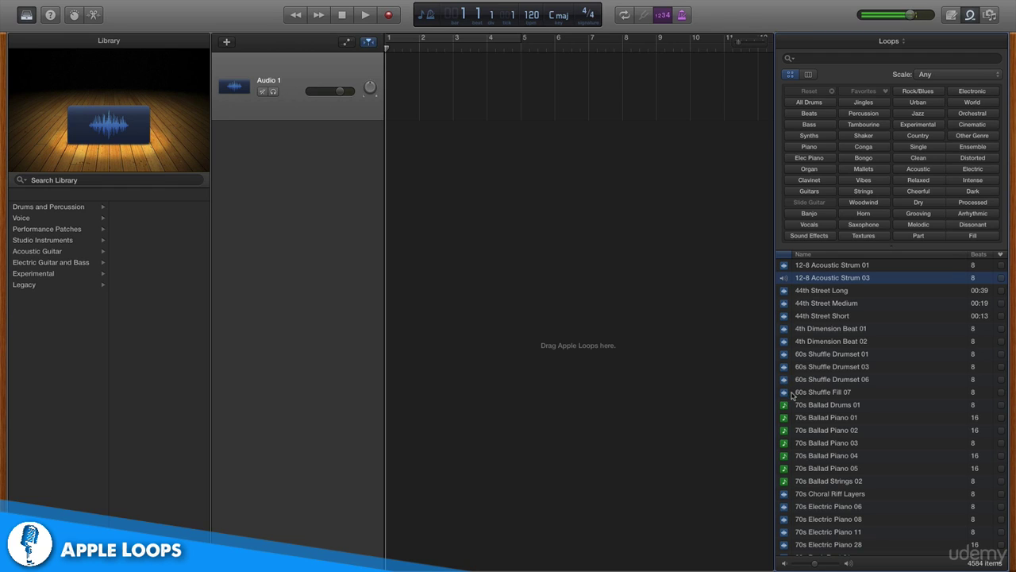
left_click(783, 459)
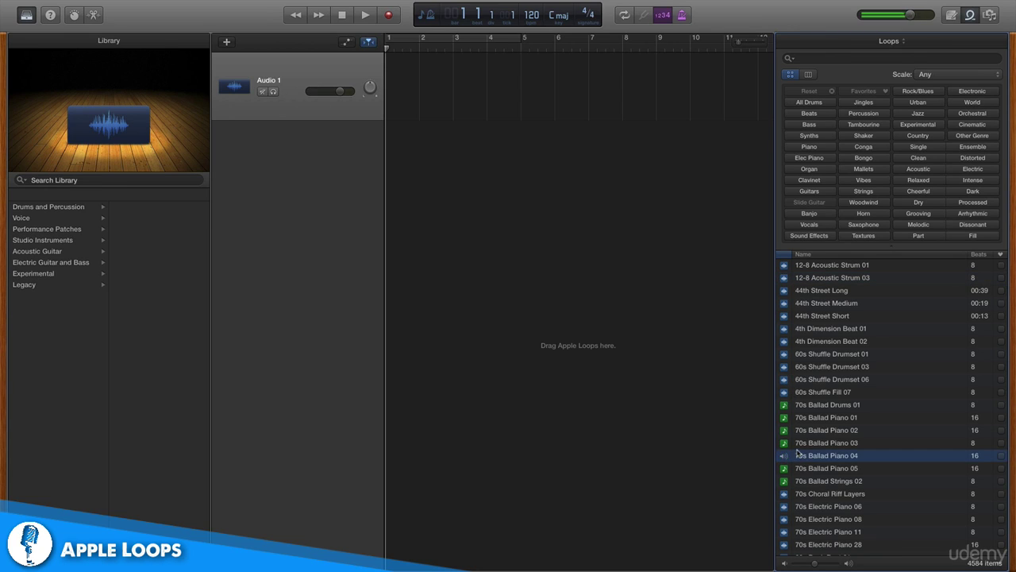
scroll(798, 452, "down", 4)
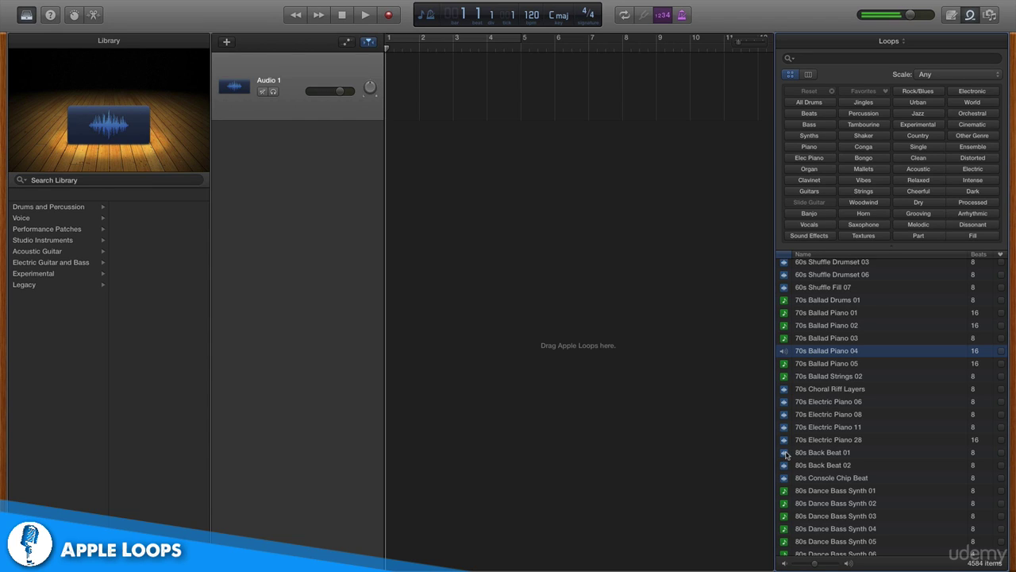
left_click(786, 453)
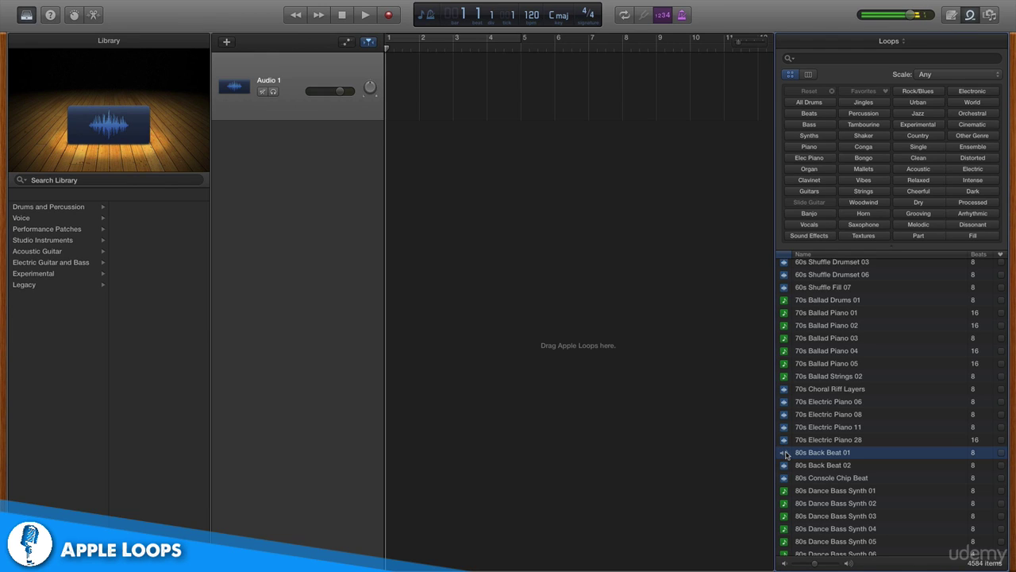
- Place the 80s Back Beat 01 loop on the audio track at bar 1, repeat it to bar 7, and play it
left_click_drag(801, 457, 396, 83)
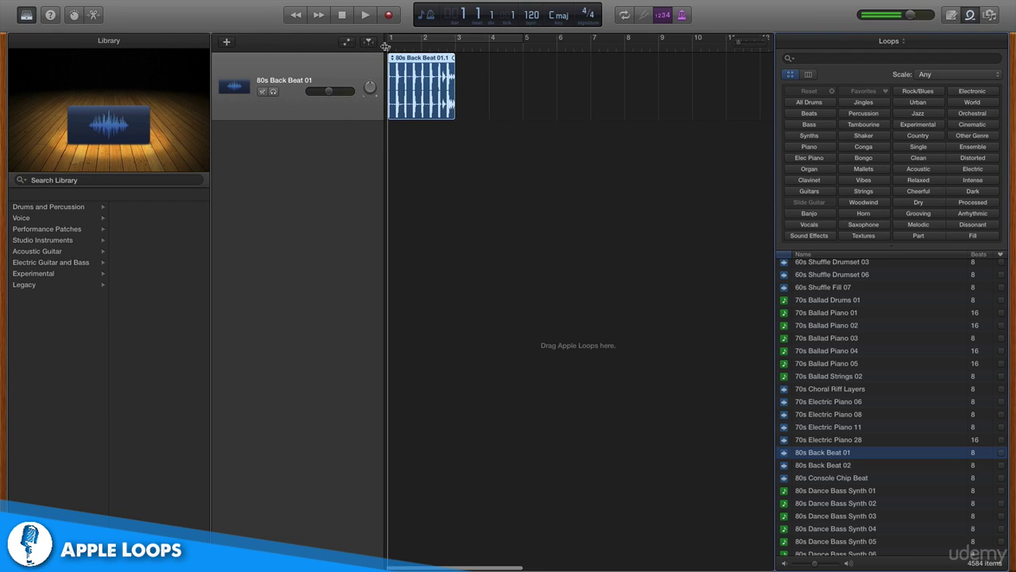
key("space")
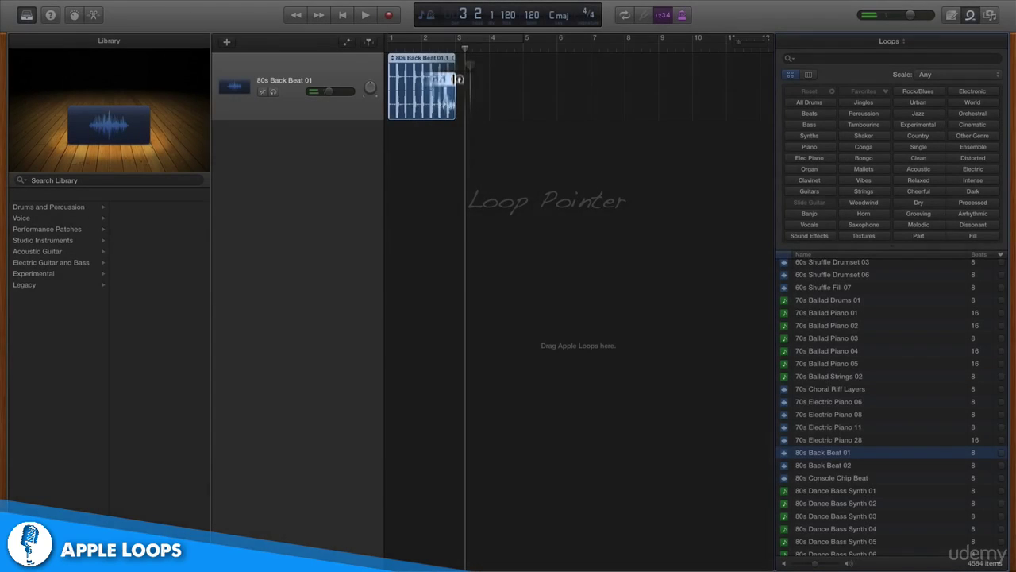
left_click_drag(456, 58, 593, 75)
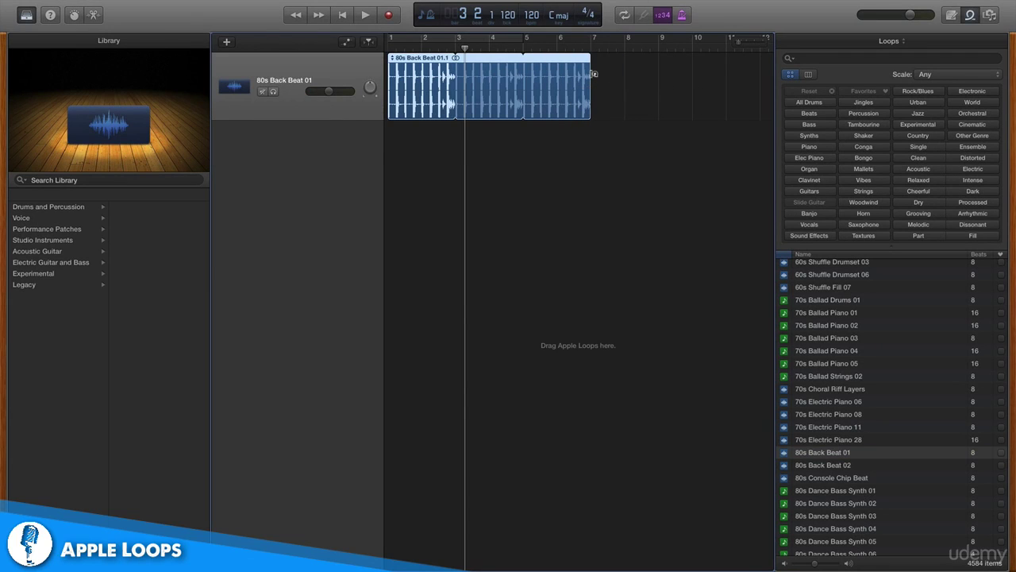
key("space")
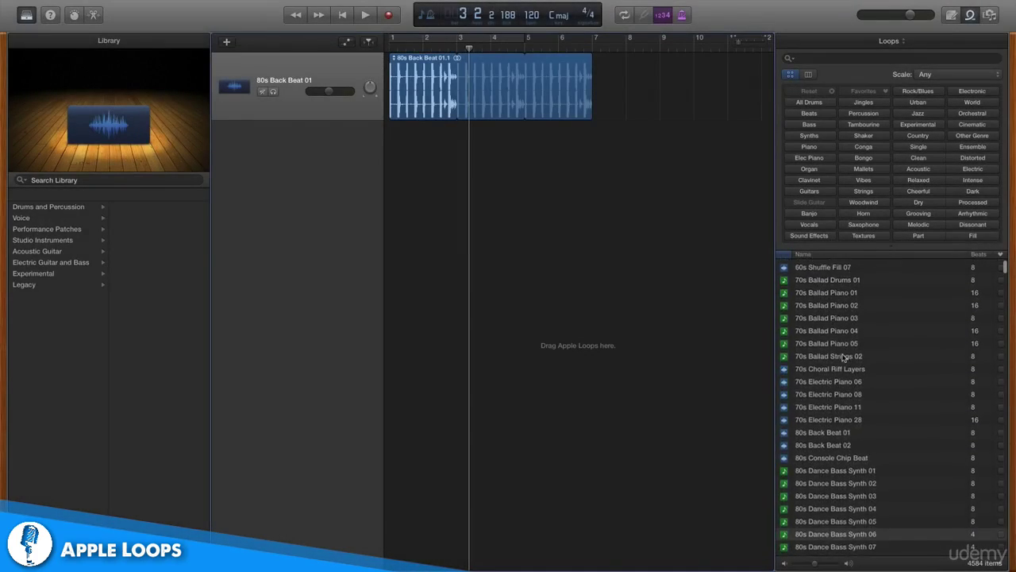
- Add the 80s Dance Bass Synth 06 loop on a new track at bar 1, repeat it to bar 7, and play both tracks
scroll(844, 359, "down", 3)
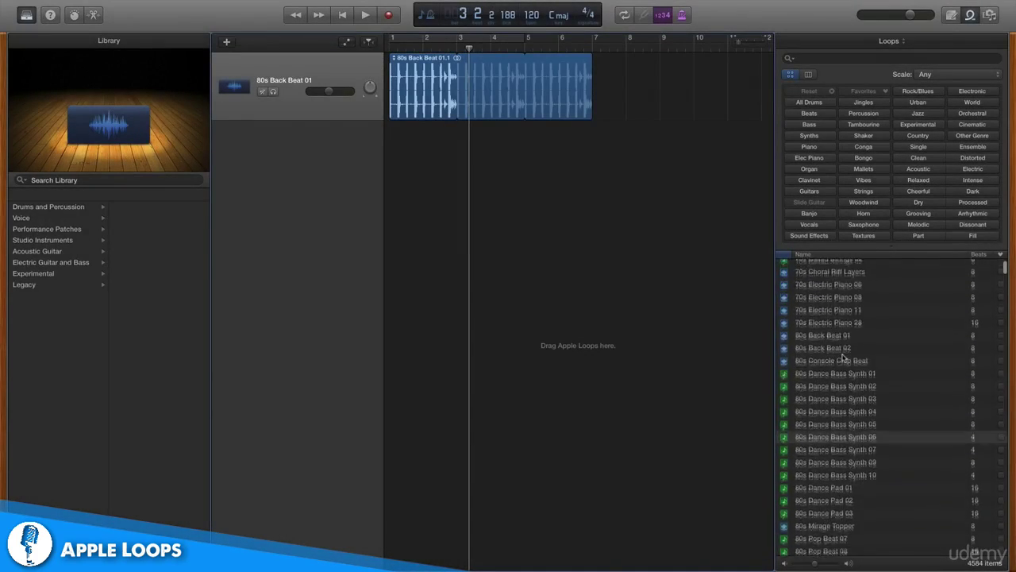
scroll(843, 359, "down", 3)
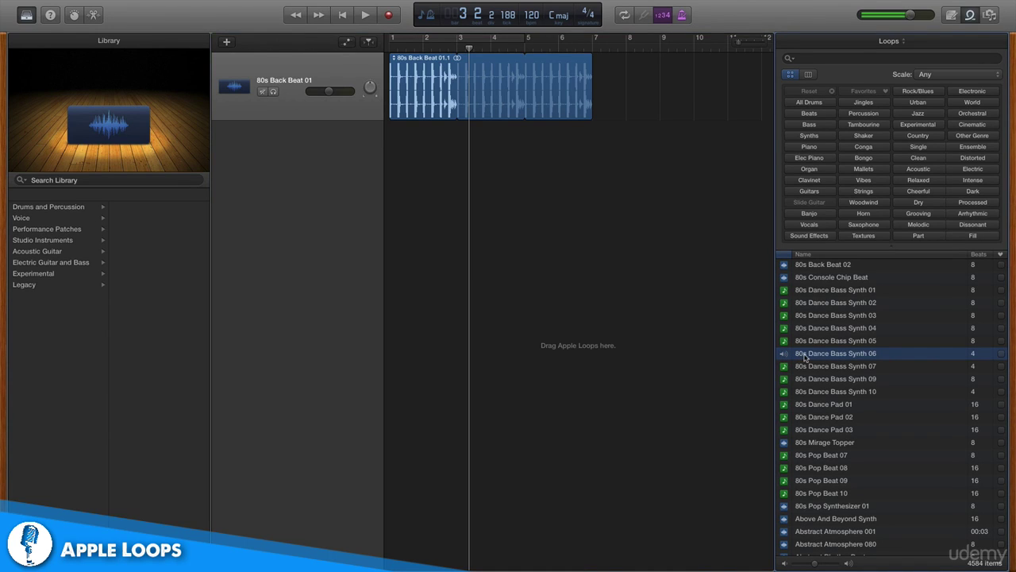
left_click_drag(805, 358, 391, 179)
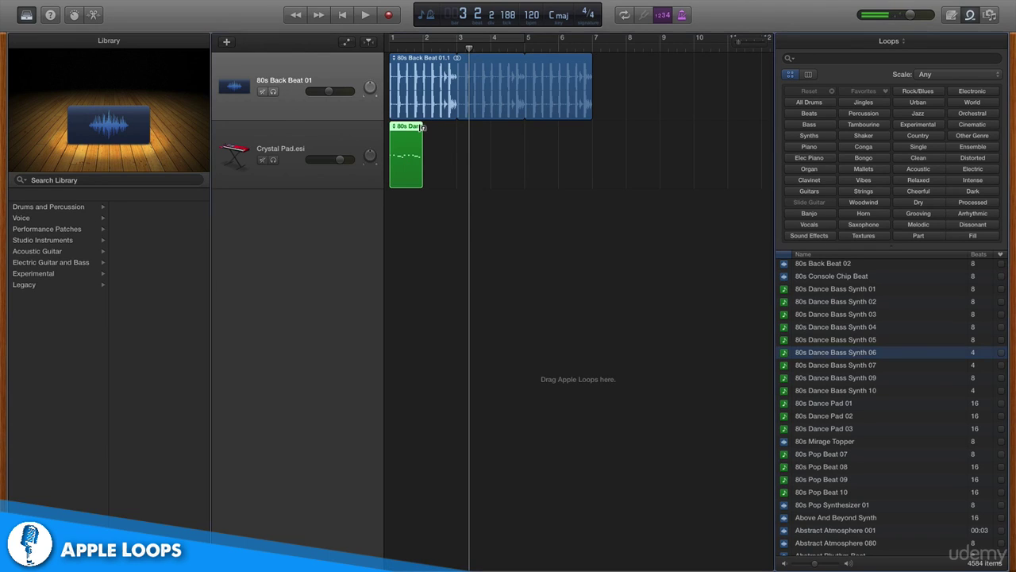
left_click_drag(422, 127, 592, 140)
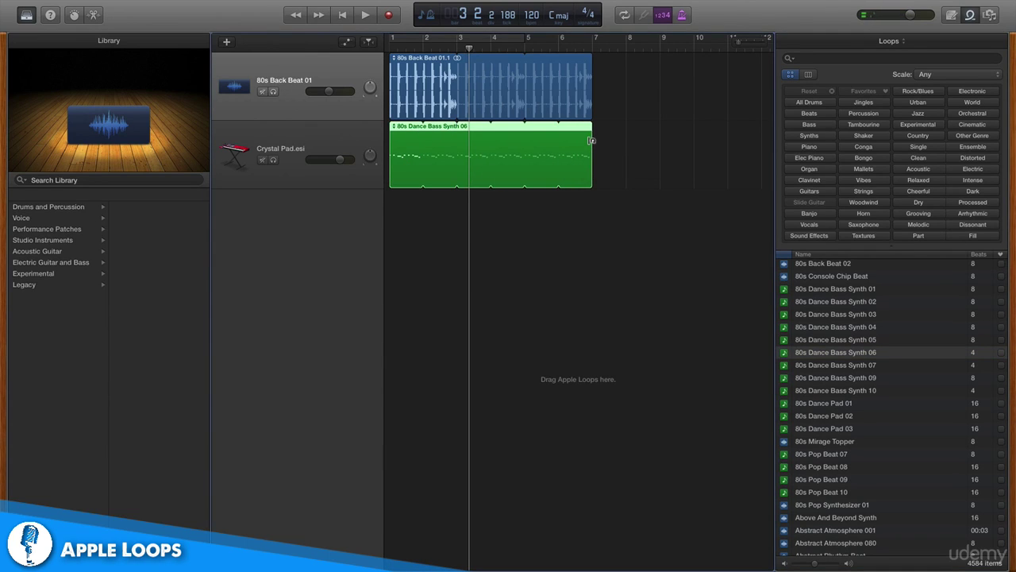
key("Return")
key("space")
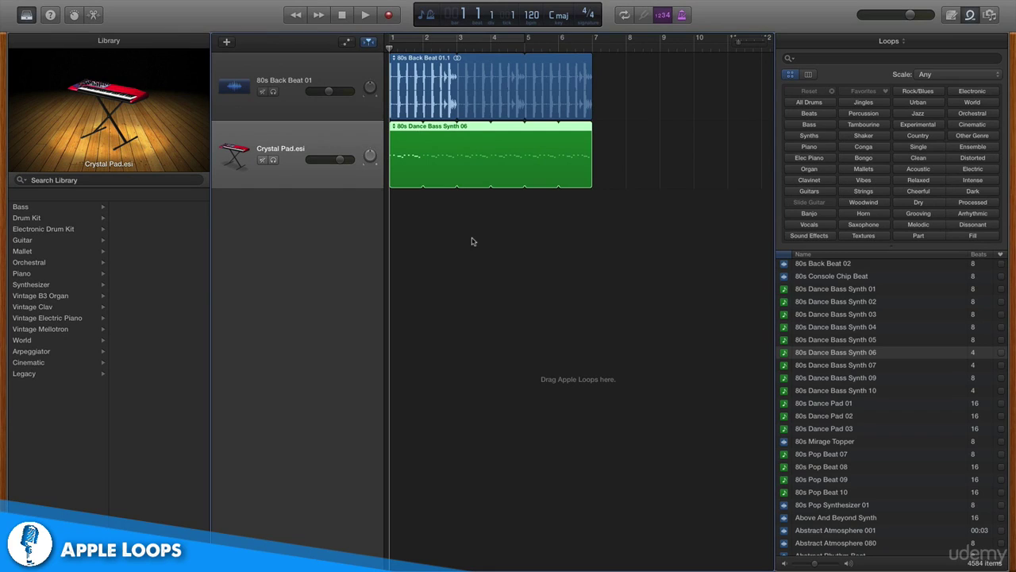
- Open the editor on the back beat's waveform, switch it to the bass synth region's notes, and play the first bar
left_click(316, 70)
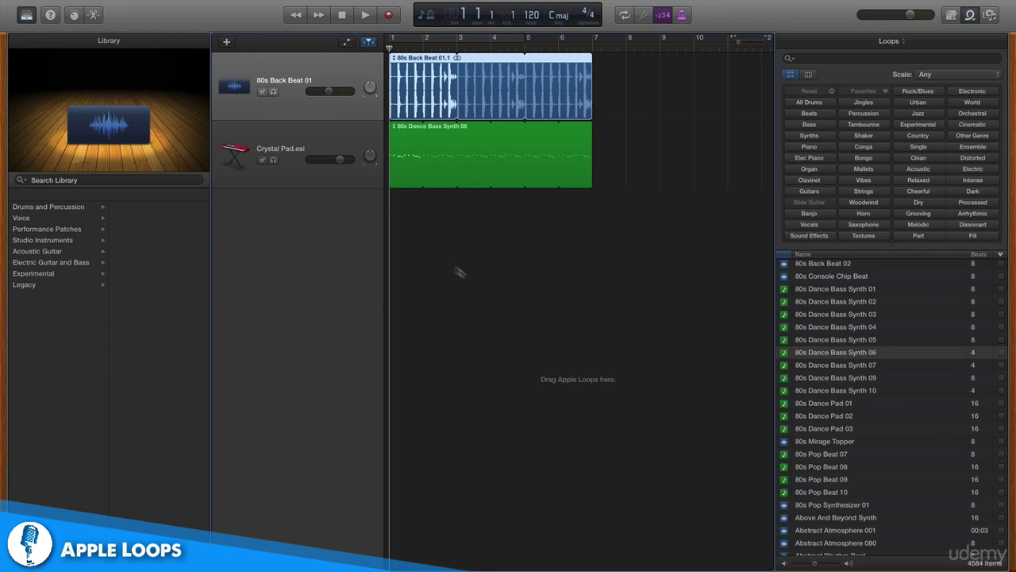
left_click(93, 16)
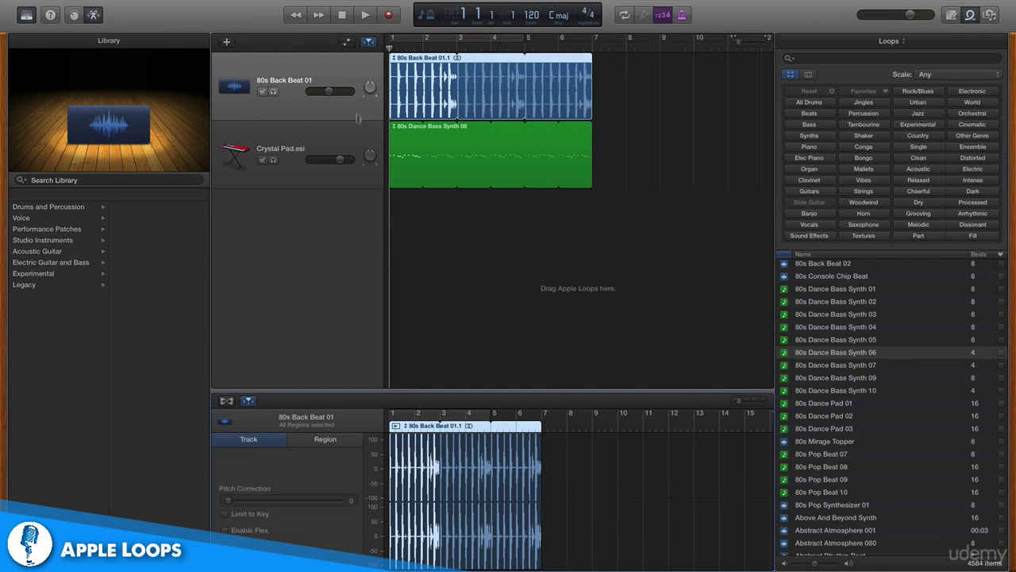
left_click(343, 141)
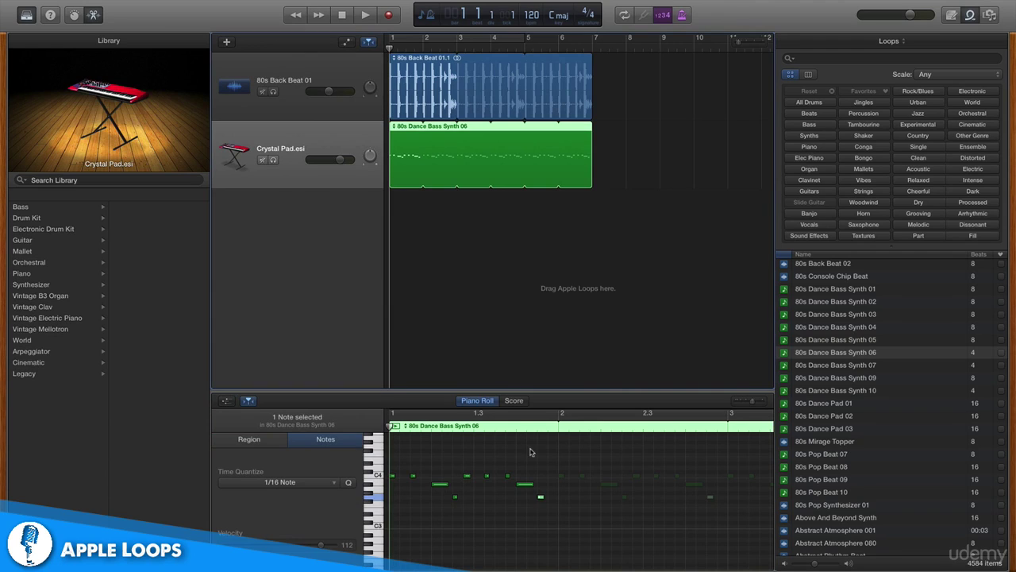
key("space")
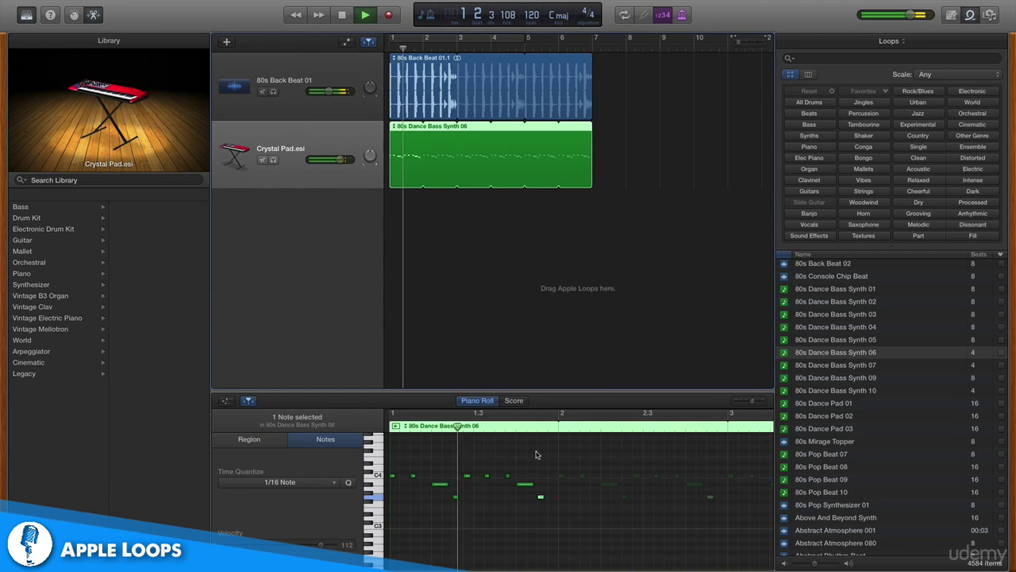
key("space")
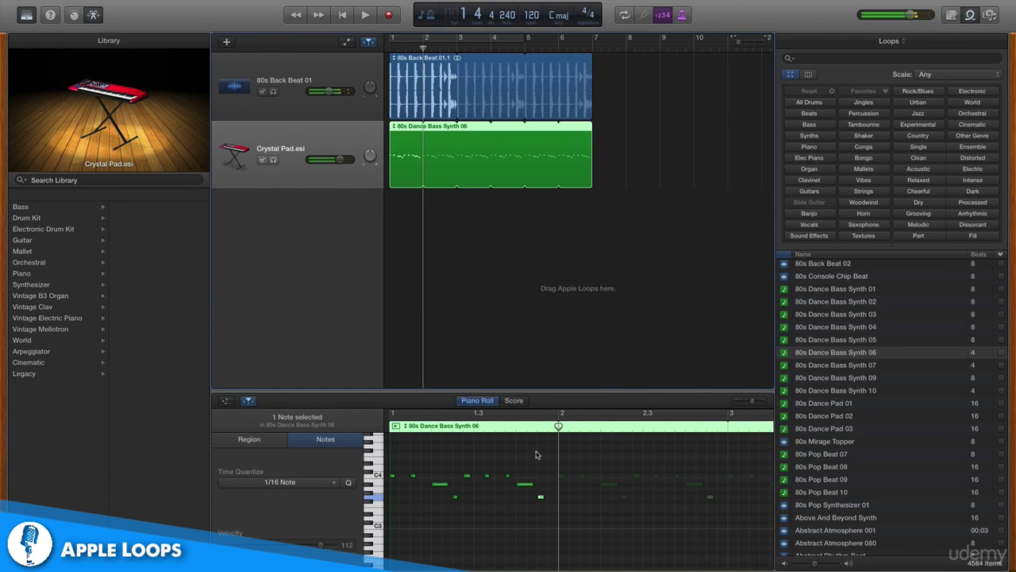
- Try raising the last note of the bass synth pattern to just above C4 and play the result
left_click_drag(543, 501, 542, 469)
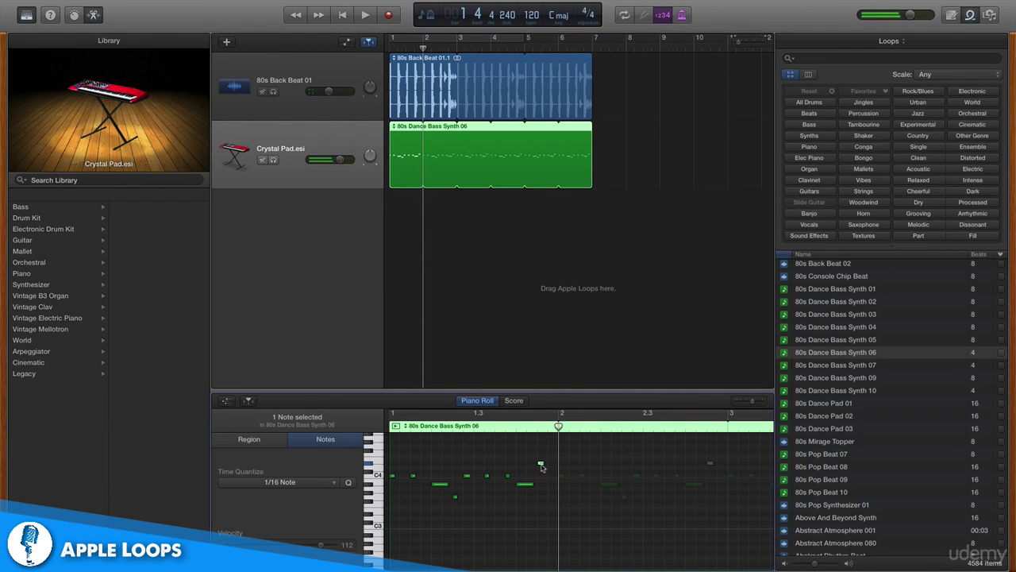
key("space")
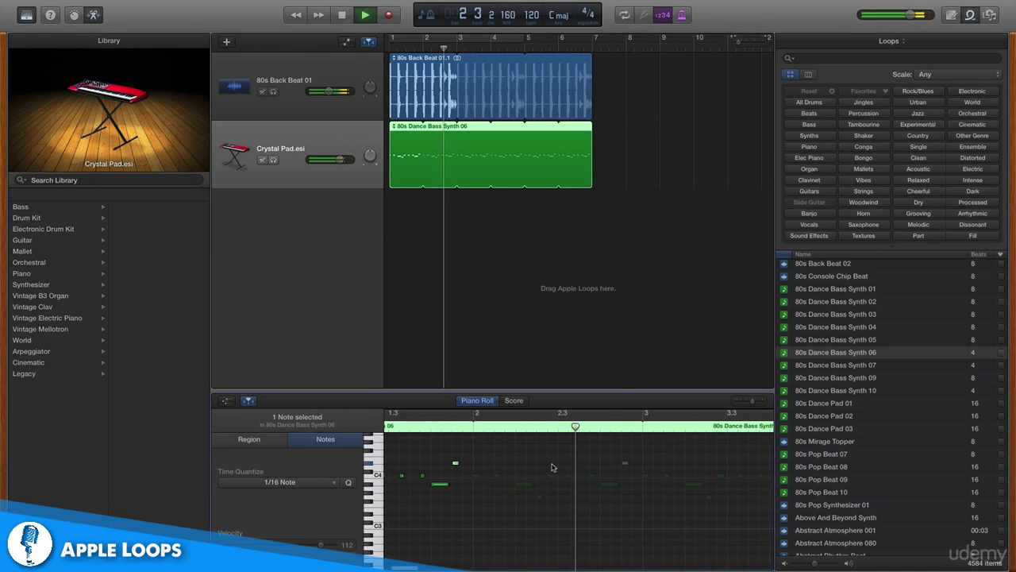
key("space")
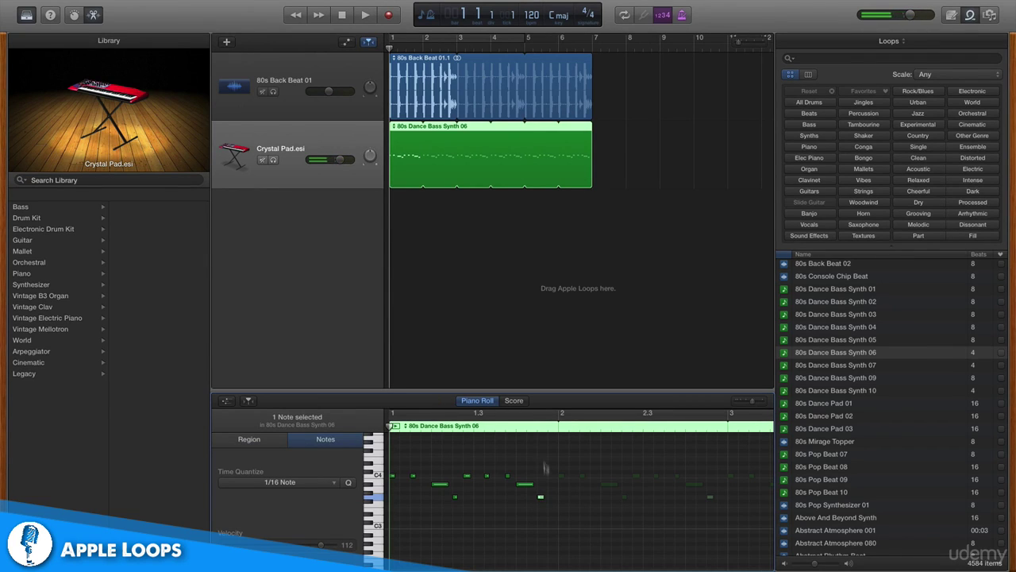
- Duplicate the bass synth pattern's last note directly after it, raise the copy above C4, and play from the start
left_click(548, 427)
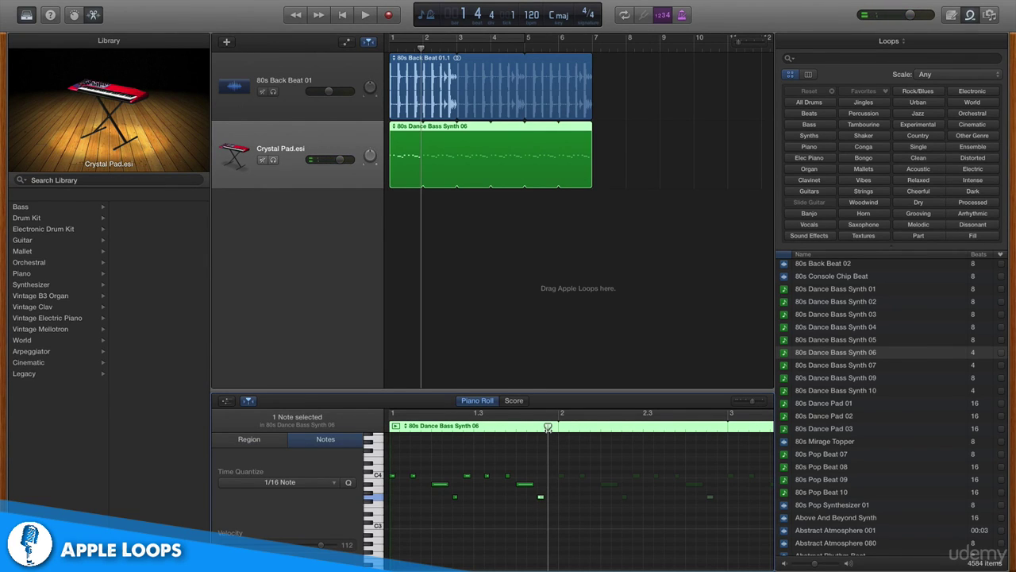
left_click_drag(548, 427, 554, 429)
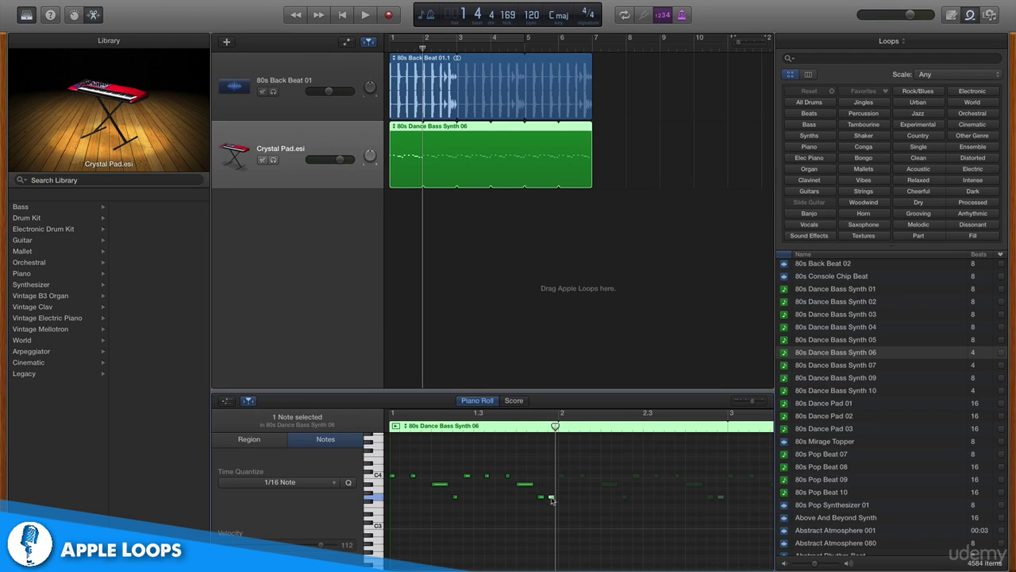
left_click_drag(553, 501, 550, 464)
key("Return")
key("space")
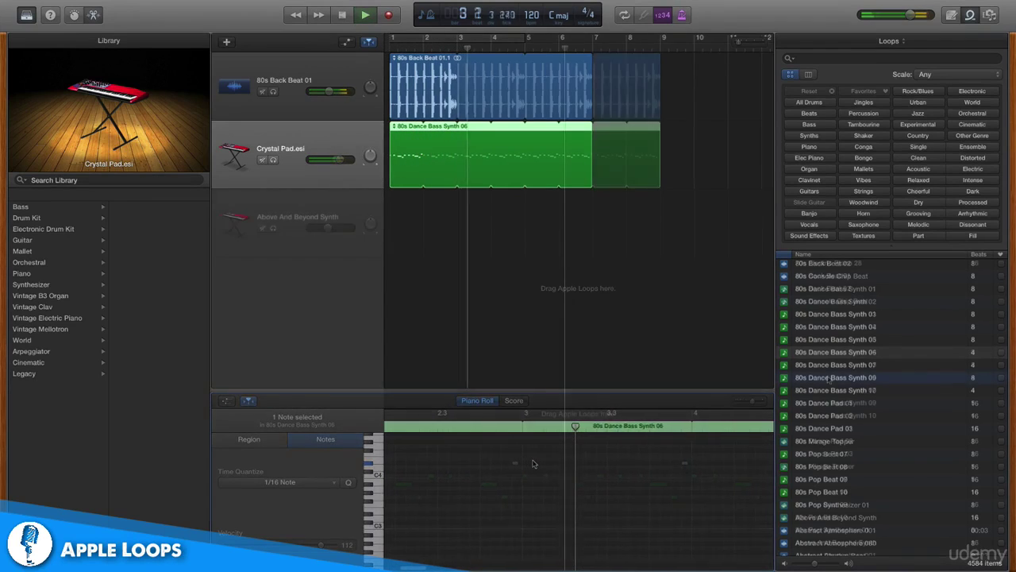
- Add the Above And Beyond Synth loop to the third track and move the 80s Dance Bass Synth 06 region to start at bar 3
key("e")
scroll(829, 379, "down", 5)
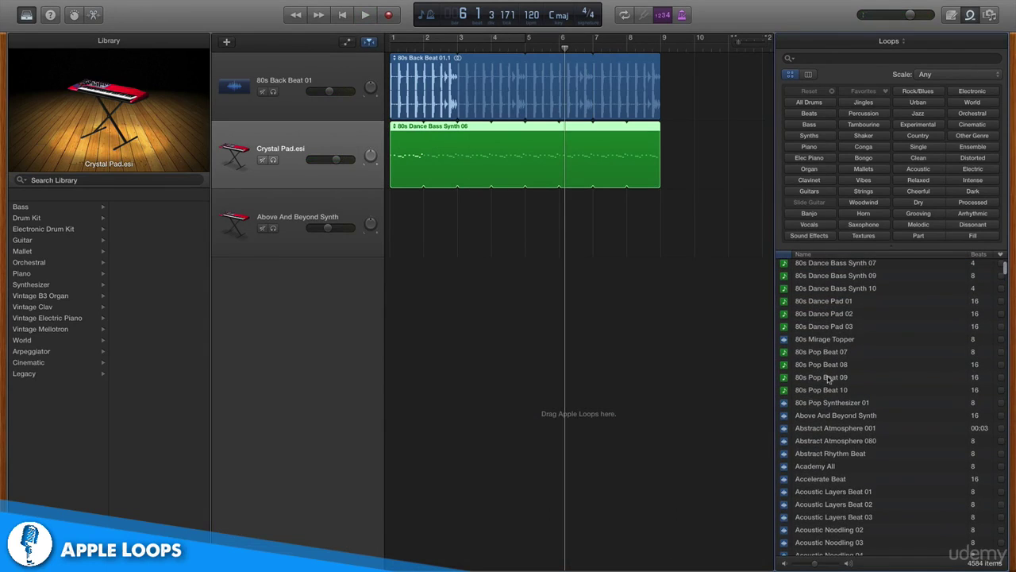
left_click(831, 415)
left_click_drag(833, 417, 403, 230)
key("space")
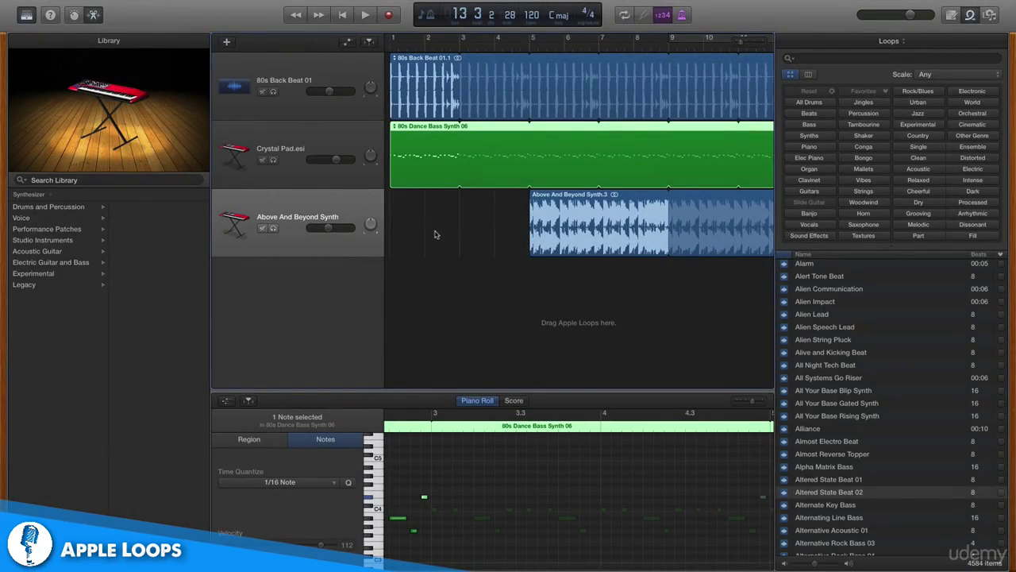
left_click_drag(413, 129, 484, 129)
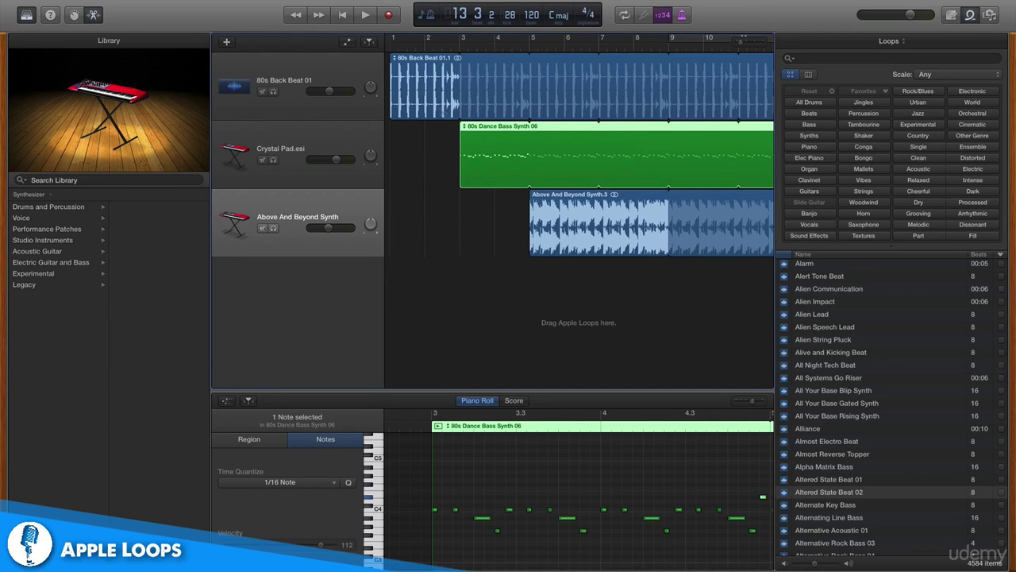
- Create a software instrument track and browse the library's Synthesizer sounds for it, opening the EDM Bass category
left_click(226, 43)
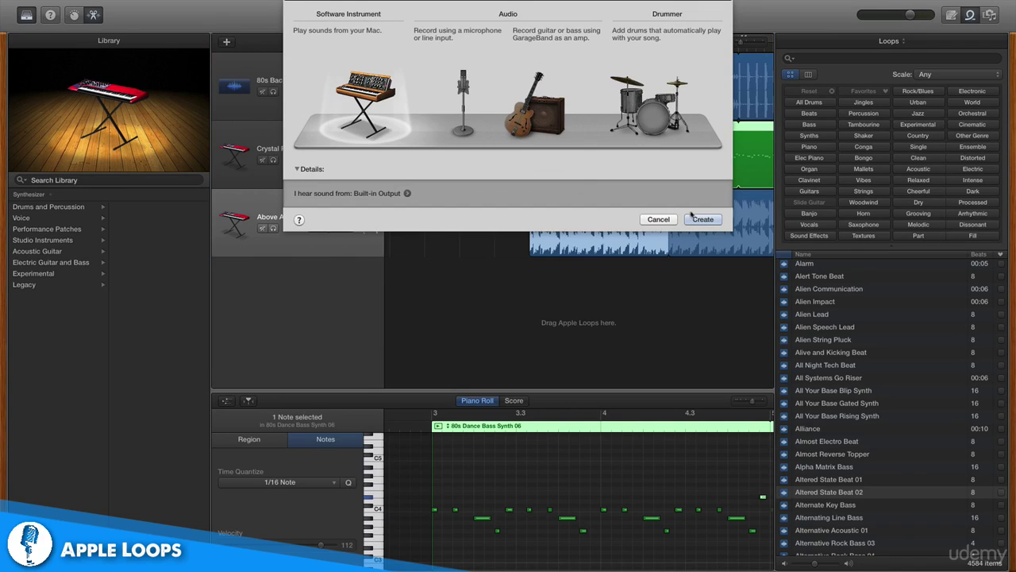
left_click(698, 220)
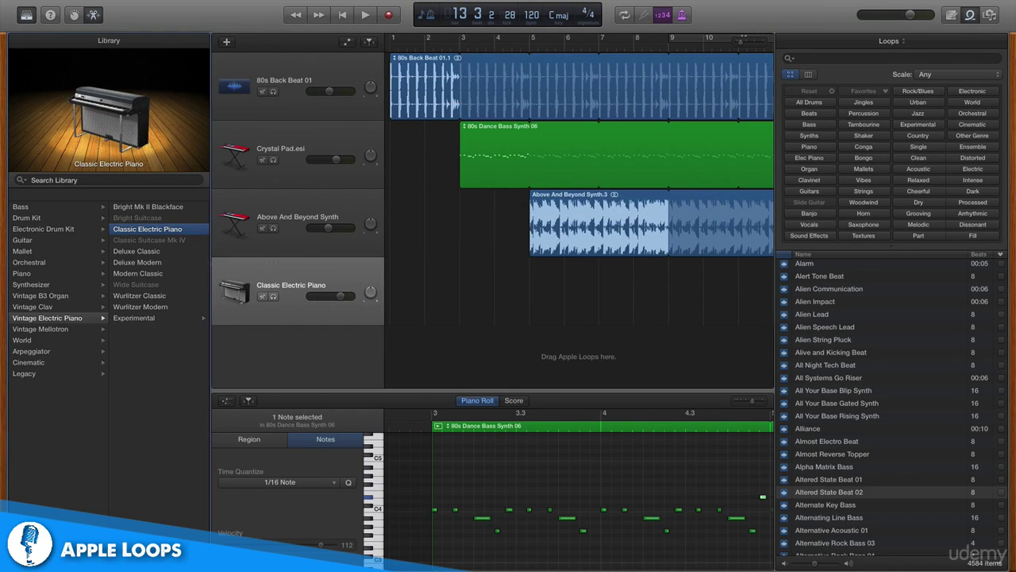
left_click(32, 285)
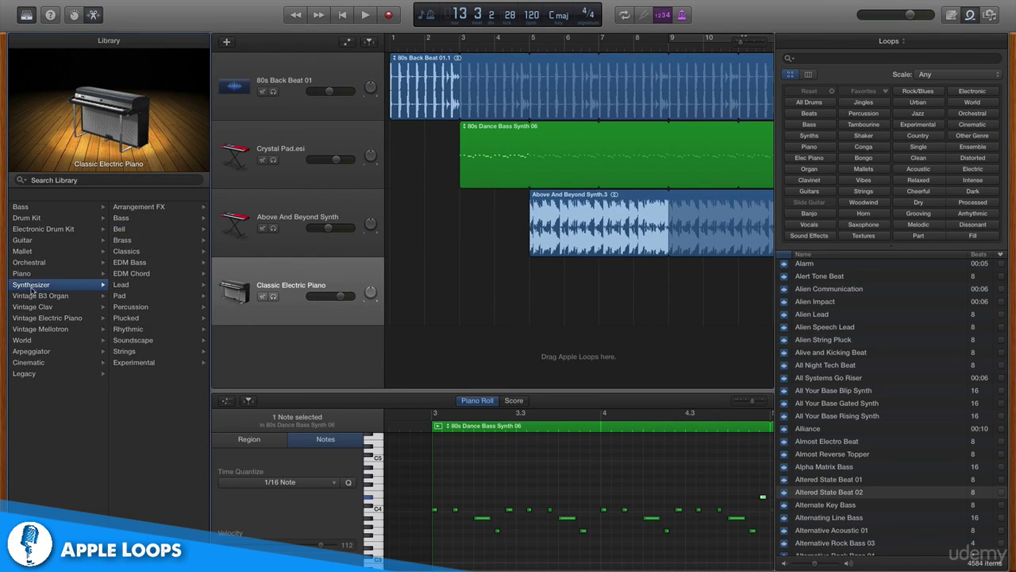
left_click(133, 264)
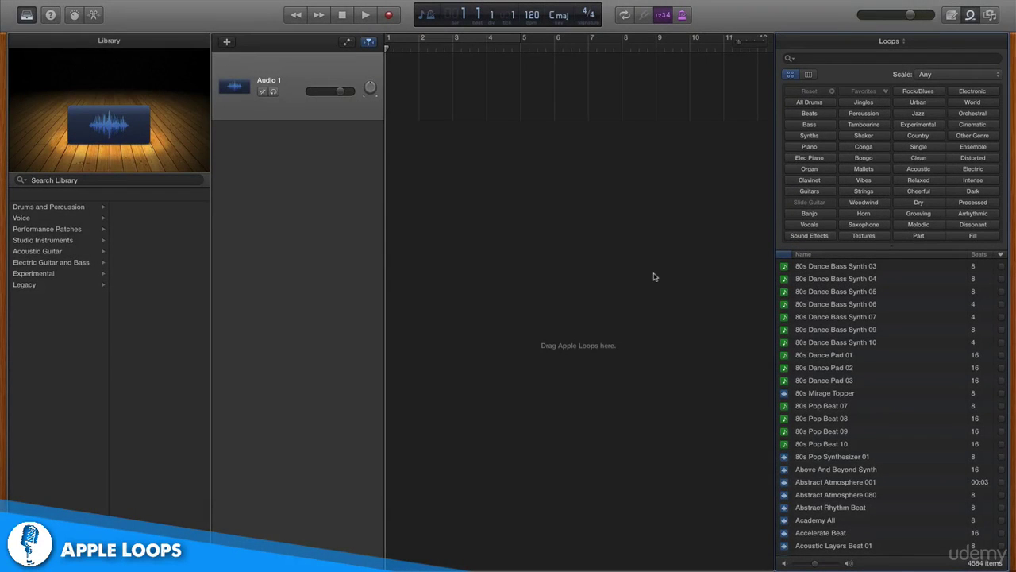
- Filter the loops to Synths, audition Big Time Synth Chords, and place it on the Audio 1 track at bar 1
left_click(803, 136)
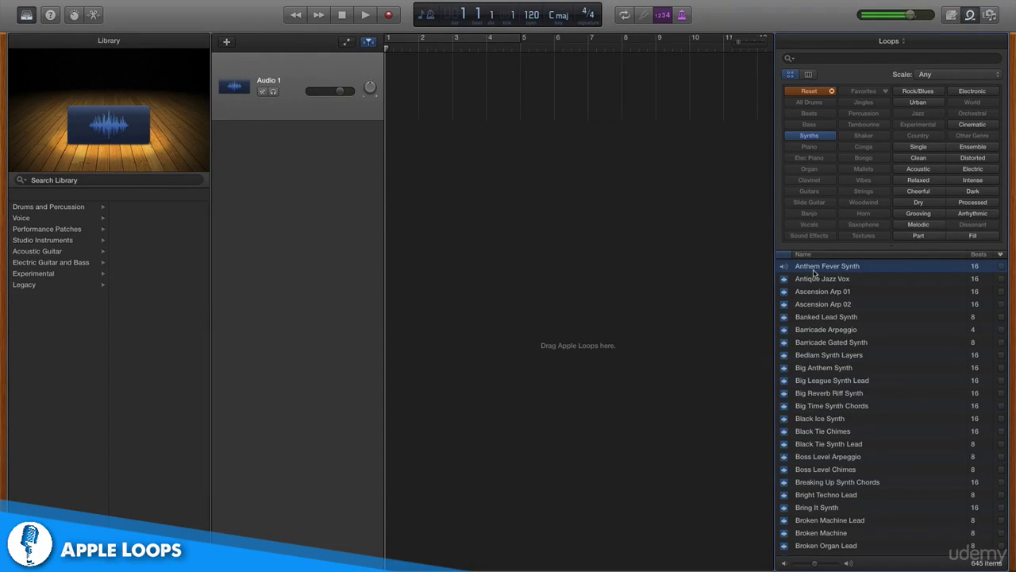
left_click(819, 409)
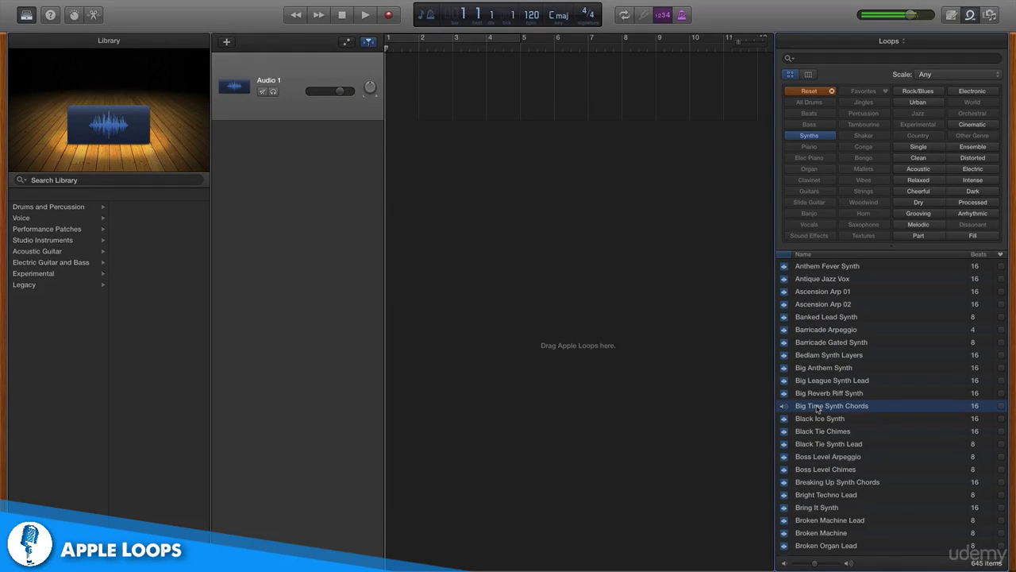
left_click_drag(819, 409, 422, 85)
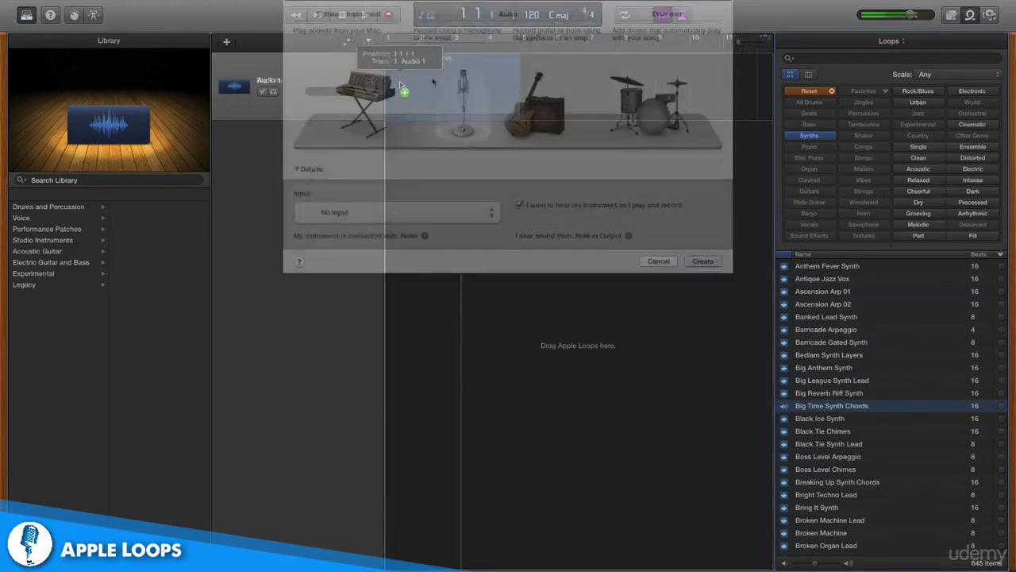
- Create a new Drummer track
left_click(656, 115)
left_click(703, 219)
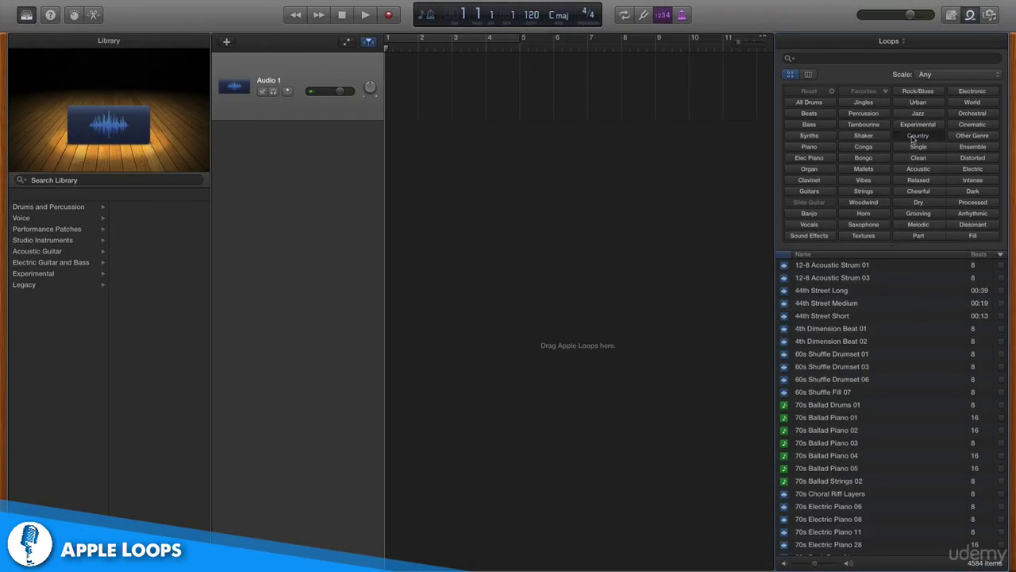
- Filter the loops to Country and audition Acoustic Picking 06, Acoustic Picking 14, Blues Harmonica 08 and Brush Train Drumset 01
left_click(917, 135)
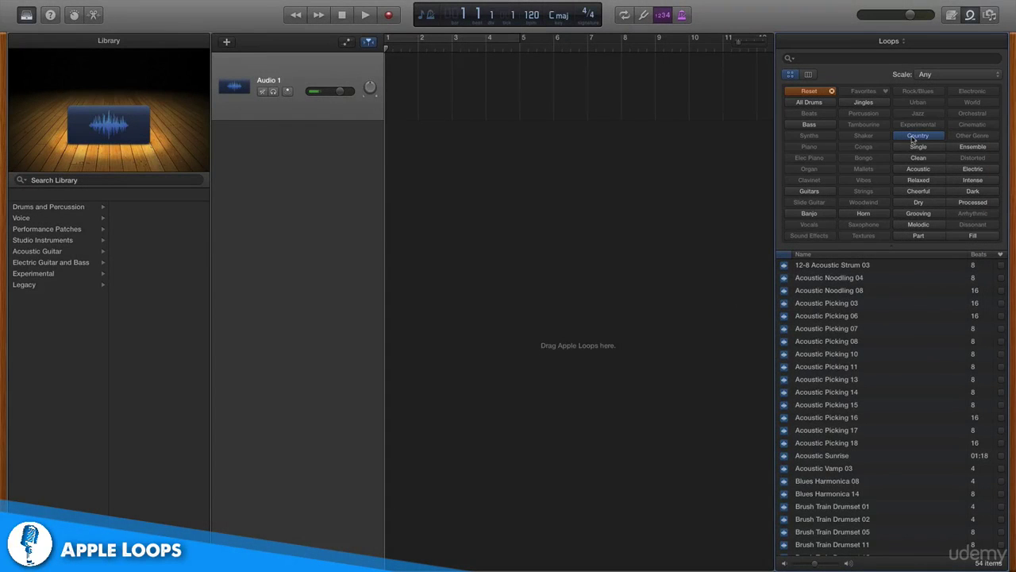
left_click(868, 317)
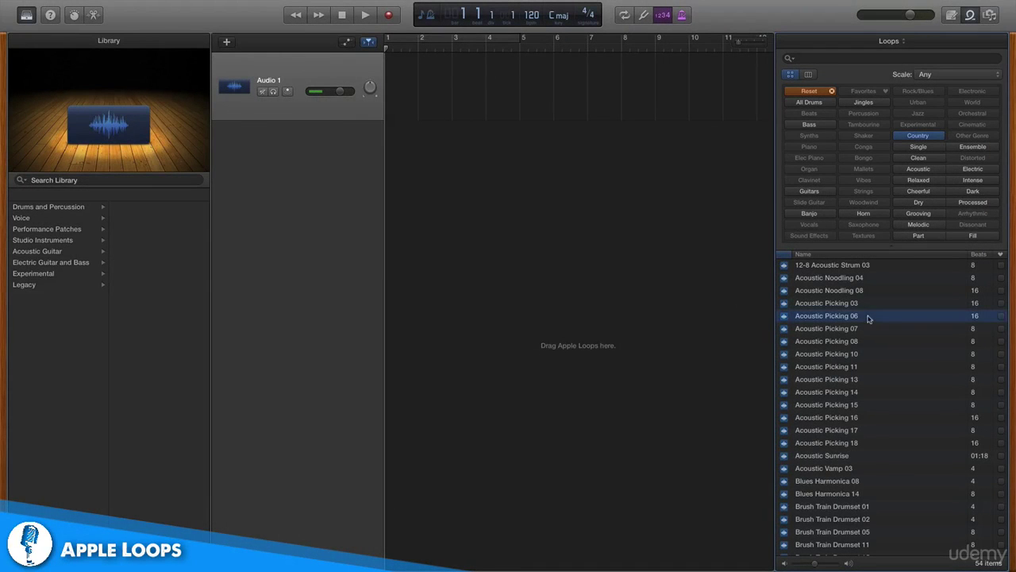
scroll(873, 323, "down", 1)
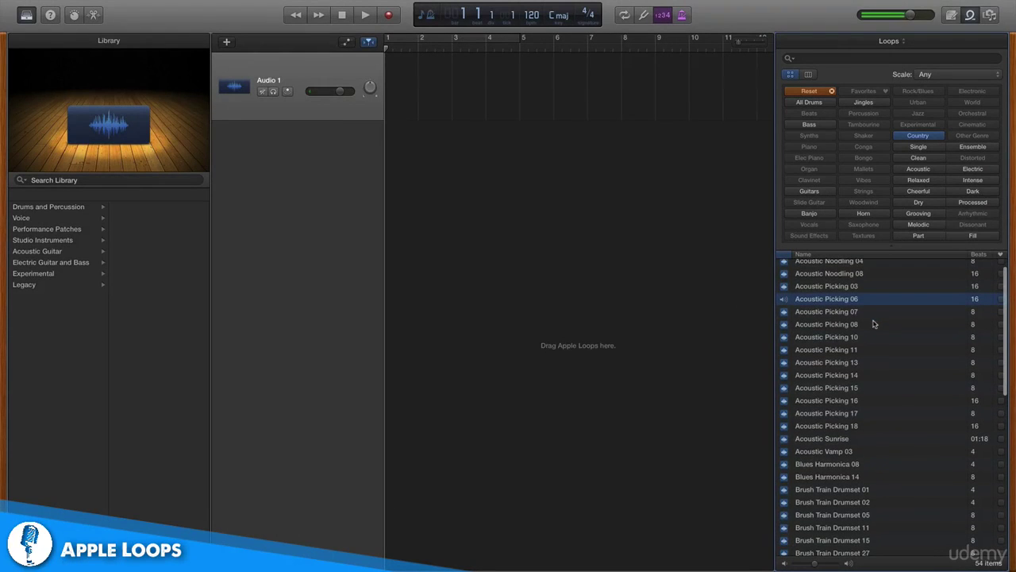
left_click(868, 378)
scroll(868, 381, "down", 5)
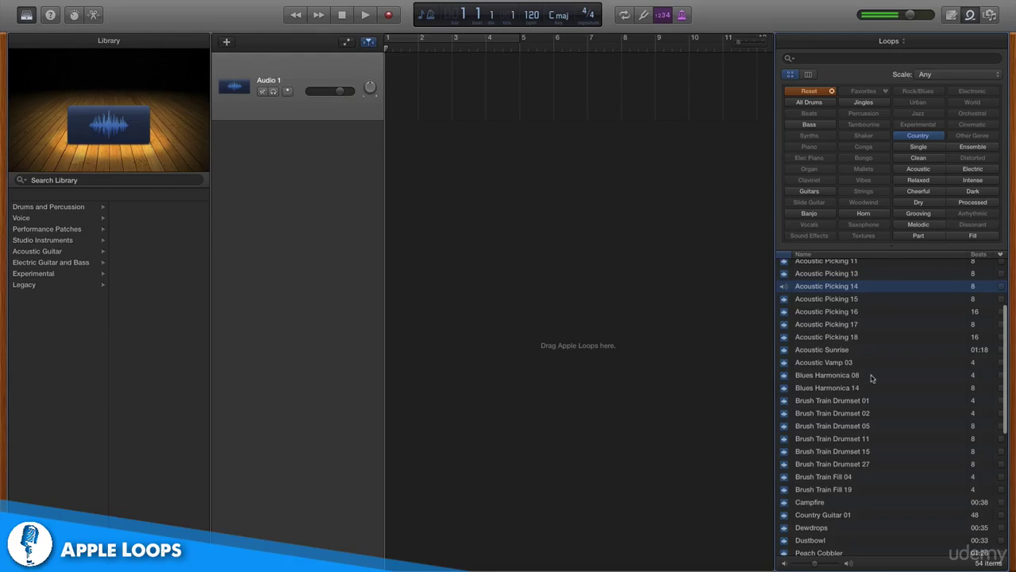
left_click(871, 376)
scroll(871, 378, "down", 1)
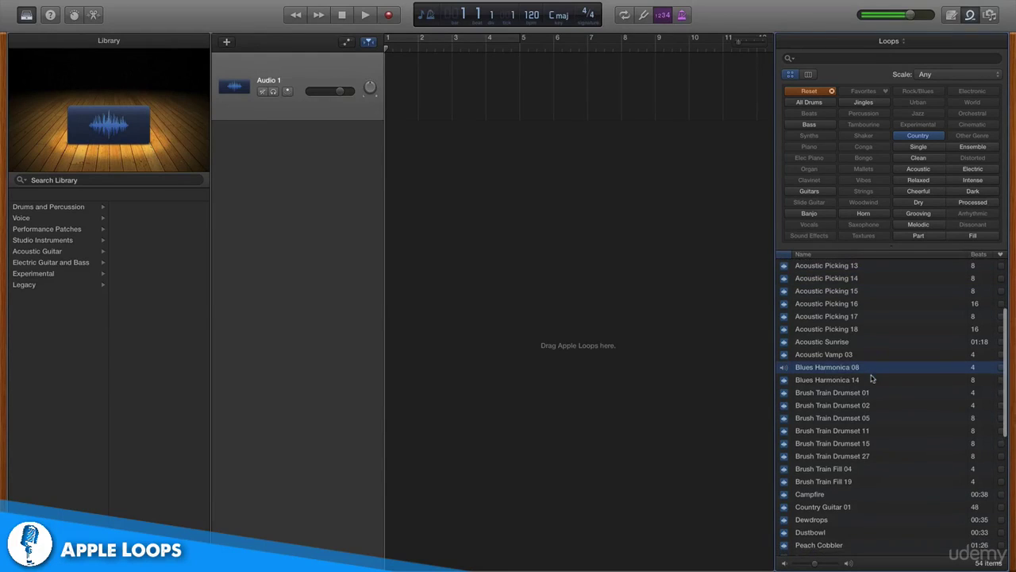
left_click(879, 390)
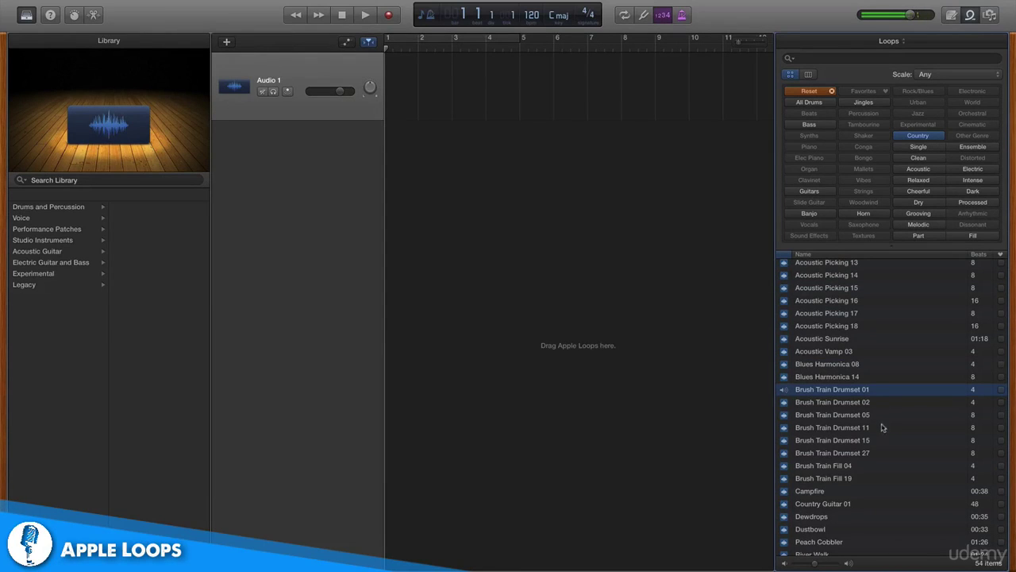
- Audition the Rural Banjo 01 loop and place it on the Audio 1 track at the start of the timeline
scroll(826, 416, "up", 1)
scroll(786, 419, "down", 10)
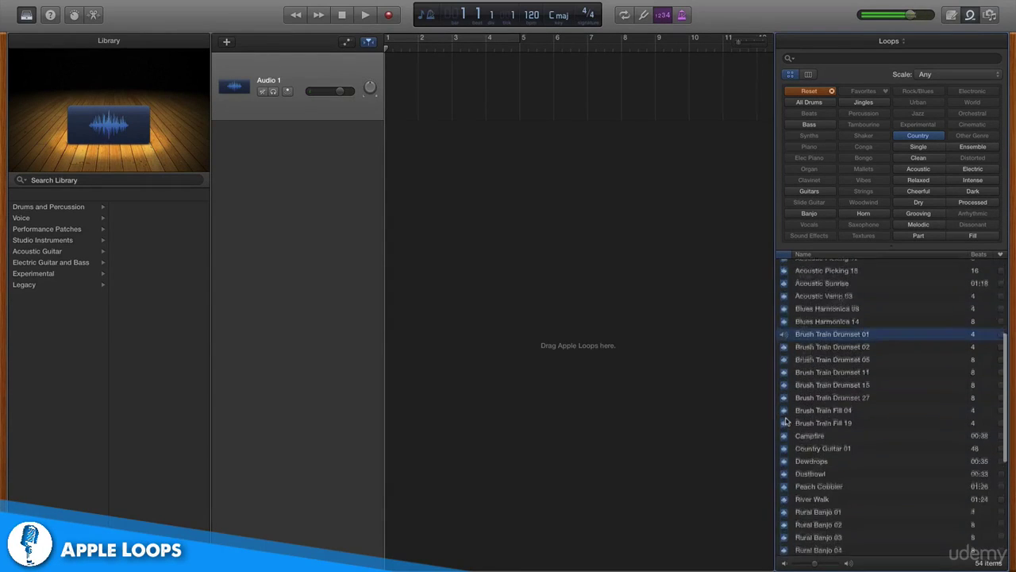
scroll(786, 421, "down", 3)
left_click(784, 434)
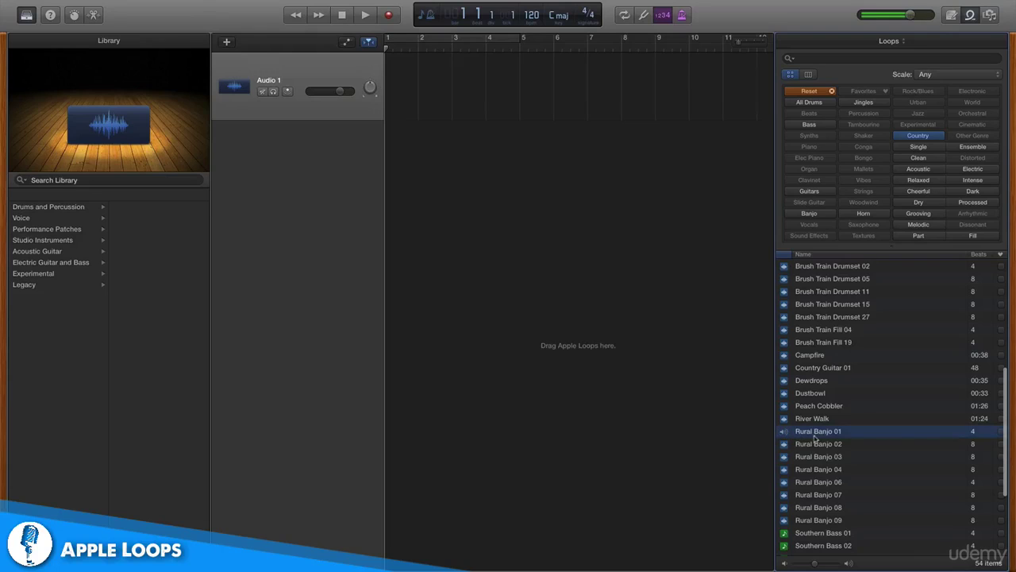
left_click_drag(819, 437, 407, 97)
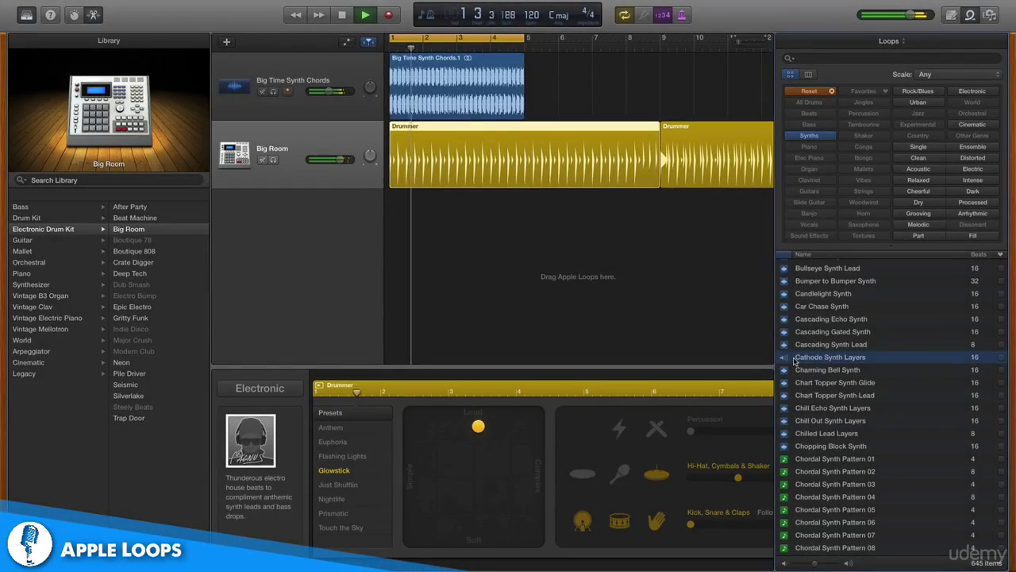
- Add Cathode Synth Layers and Chordal Synth Pattern 01 on new tracks at bar 1, and loop the Chordal Synth Pattern 01 region up to bar 5
left_click_drag(796, 358, 399, 240)
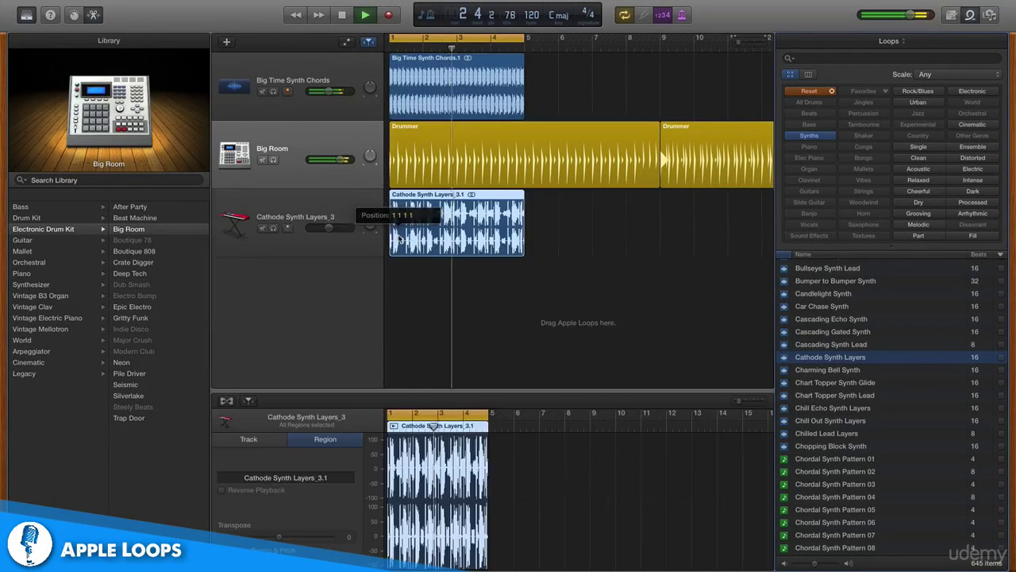
left_click(808, 462)
left_click_drag(775, 444, 401, 306)
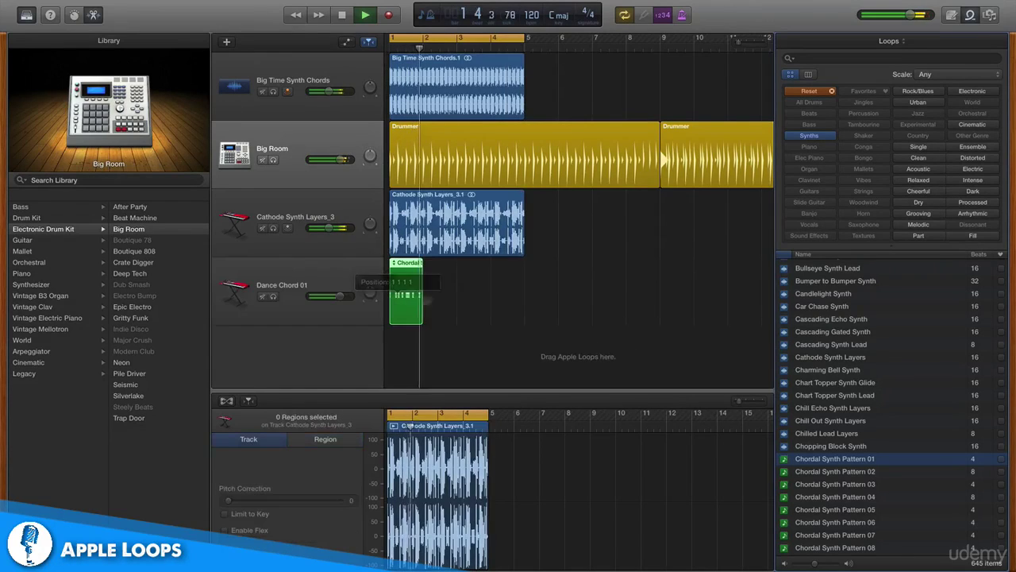
left_click_drag(423, 274, 526, 276)
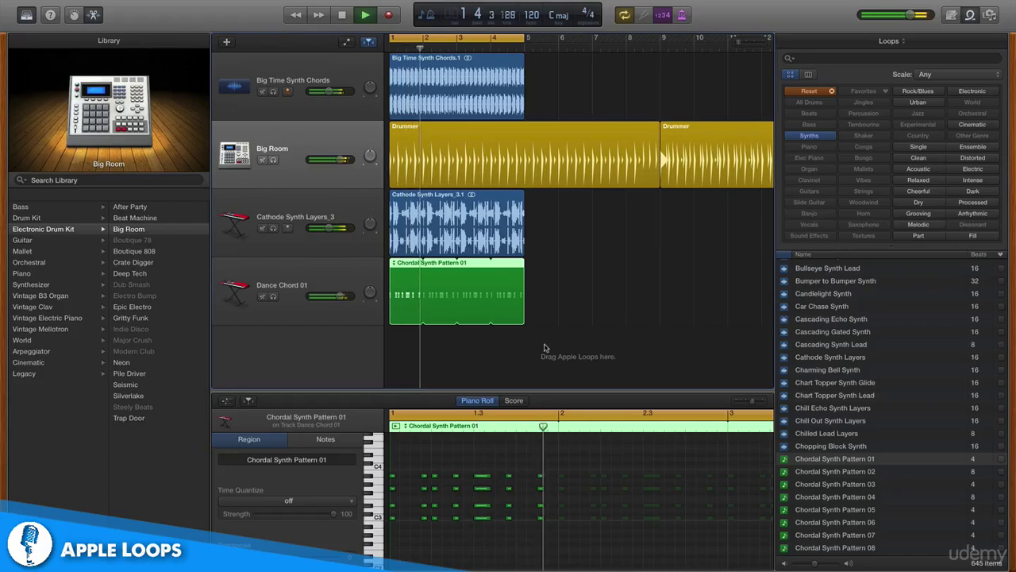
- Undo the last three changes to the arrangement
key("super+z")
key("super+z")
key("super+z")
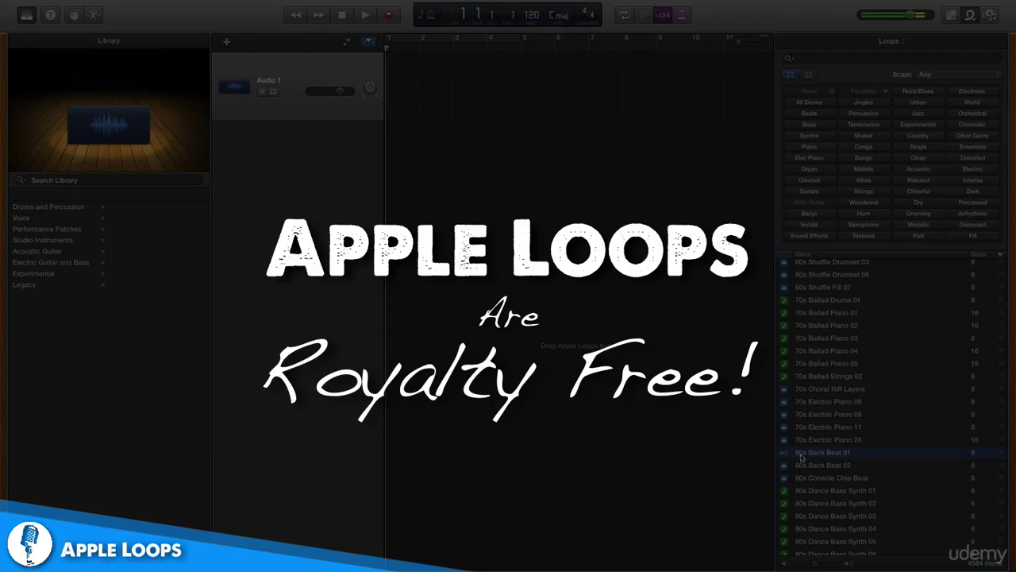
left_click_drag(772, 429, 397, 84)
scroll(803, 357, "down", 5)
left_click_drag(804, 357, 416, 152)
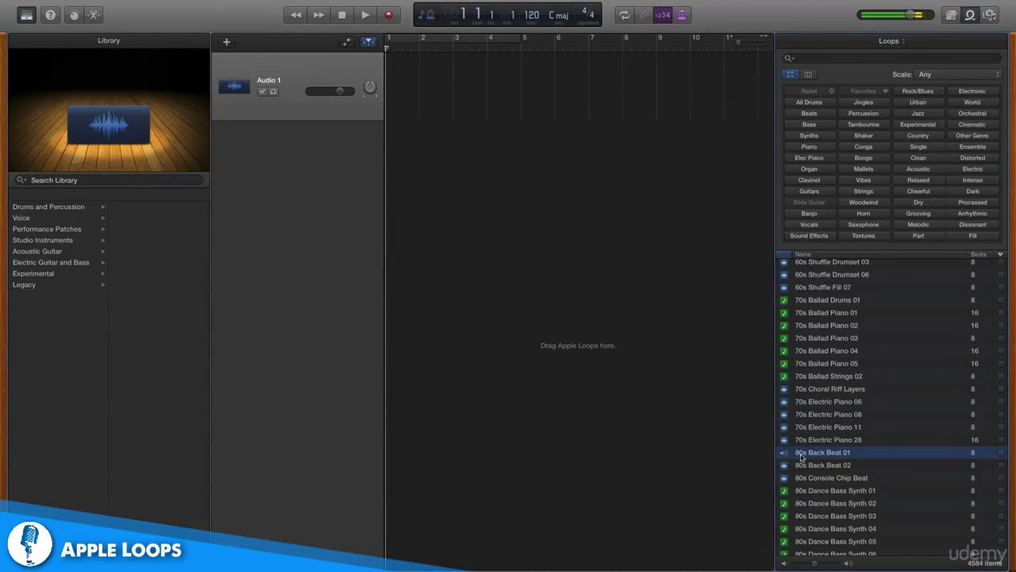
- Place the 80s Back Beat 01 loop on the Audio 1 track around bar 4
left_click_drag(800, 455, 495, 106)
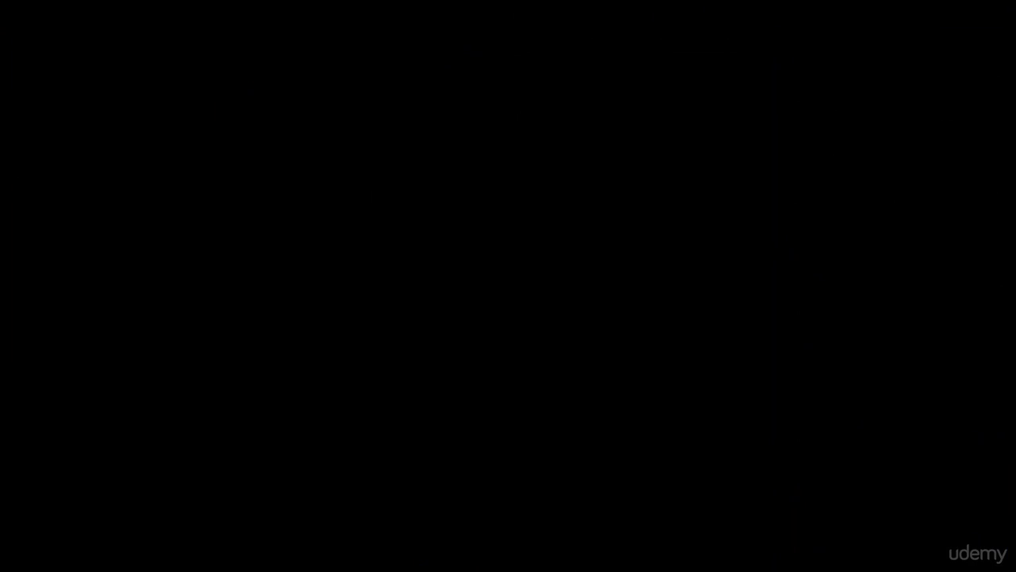